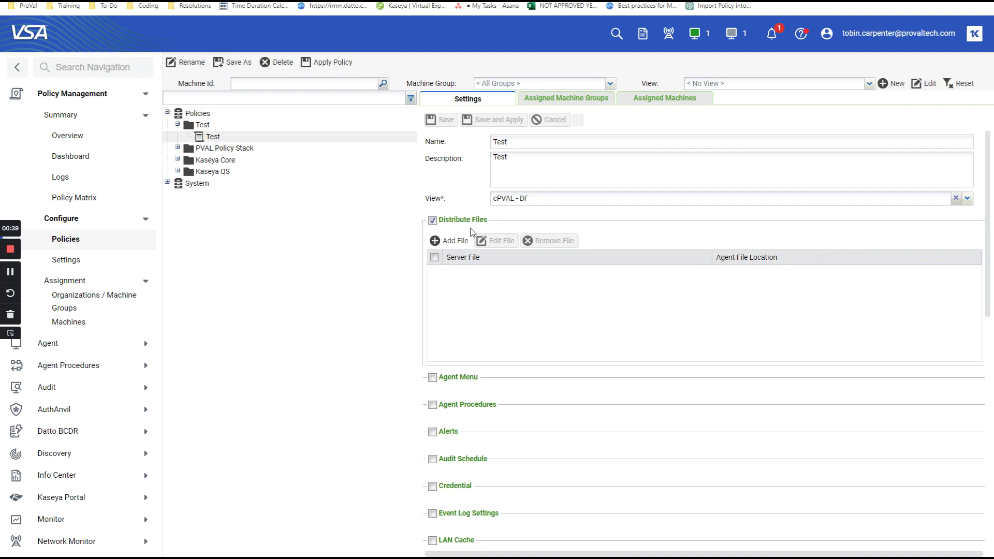
- Check which server files the Test policy offers for distribution, then close the file dialog without adding one
{"action": "left_click", "coordinate": [451, 242]}
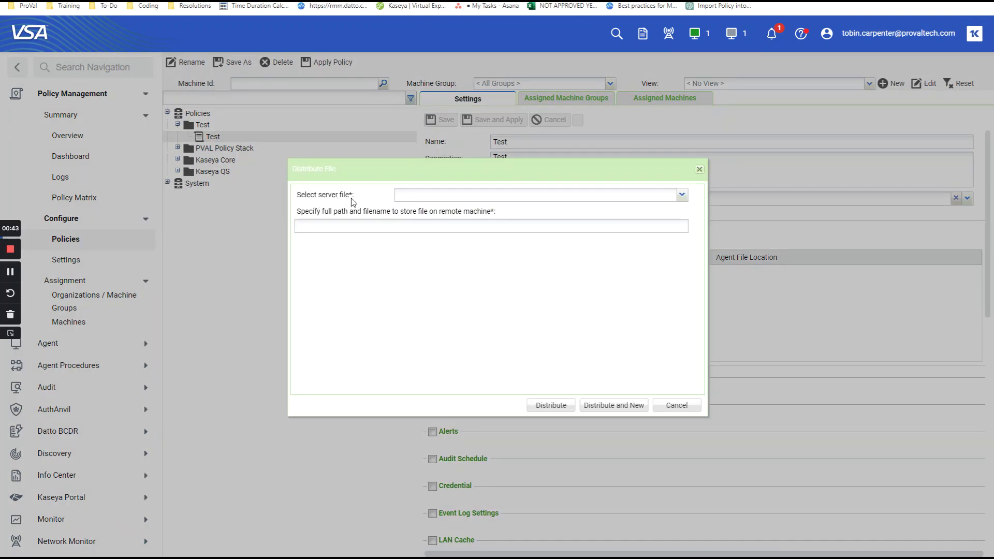
{"action": "left_click", "coordinate": [681, 195]}
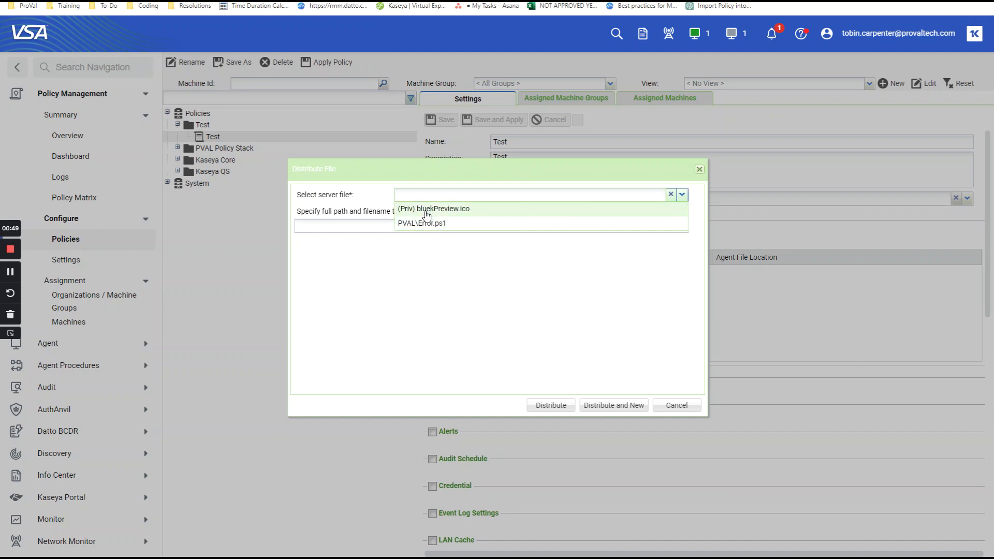
{"action": "left_click", "coordinate": [699, 171]}
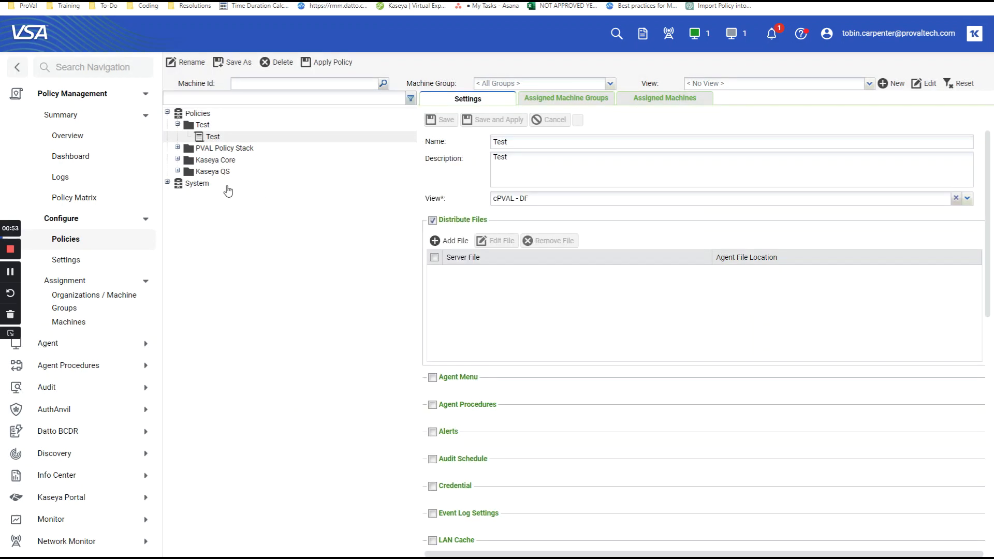
- Create a folder named Distribute in the shared server files managed under Agent Procedures
{"action": "left_click", "coordinate": [96, 102]}
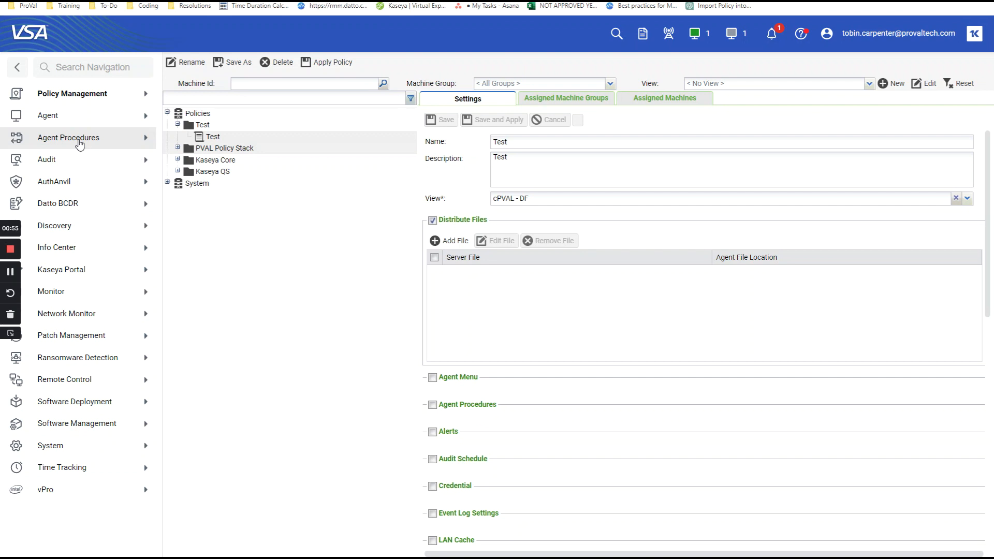
{"action": "left_click", "coordinate": [79, 144]}
{"action": "left_click", "coordinate": [80, 142]}
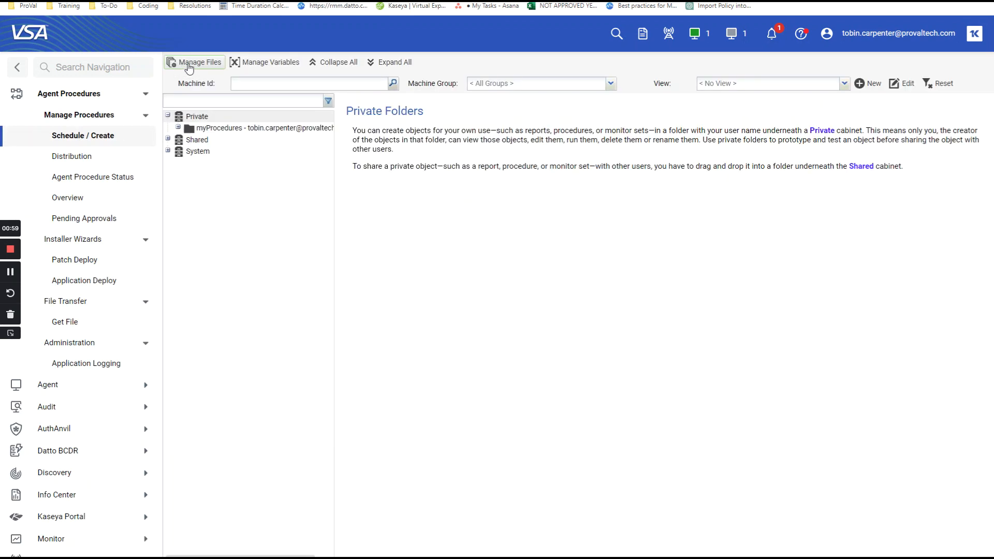
{"action": "left_click", "coordinate": [186, 66]}
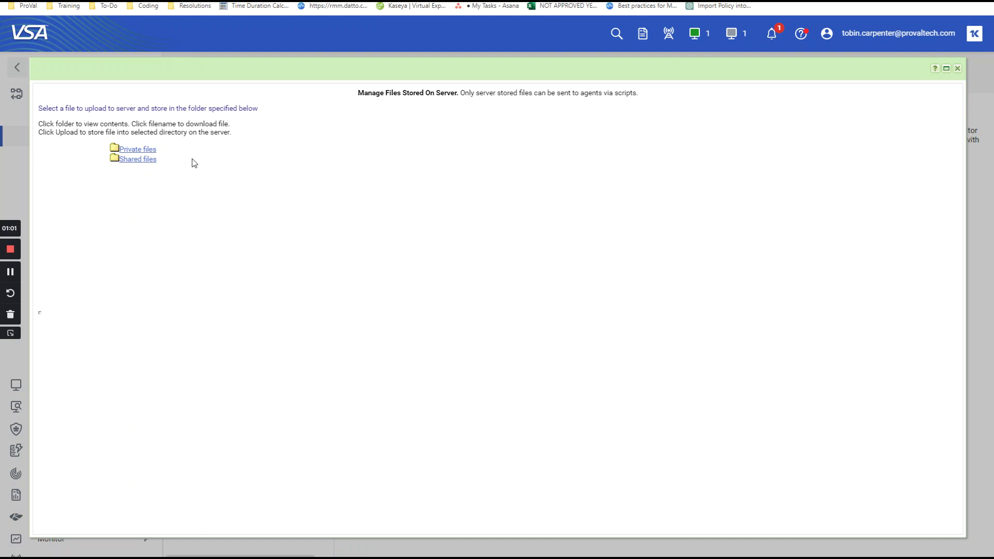
{"action": "left_click", "coordinate": [132, 160]}
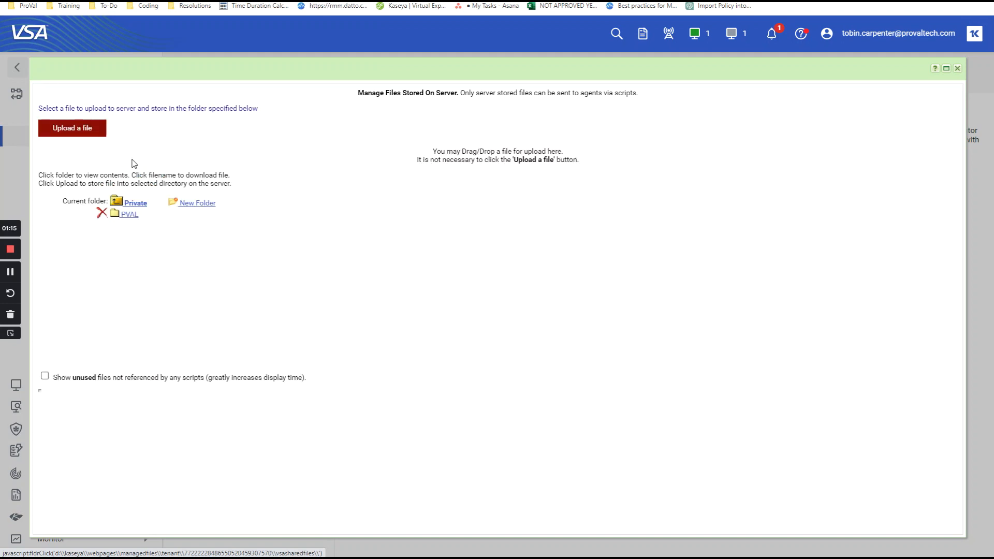
{"action": "left_click", "coordinate": [194, 209]}
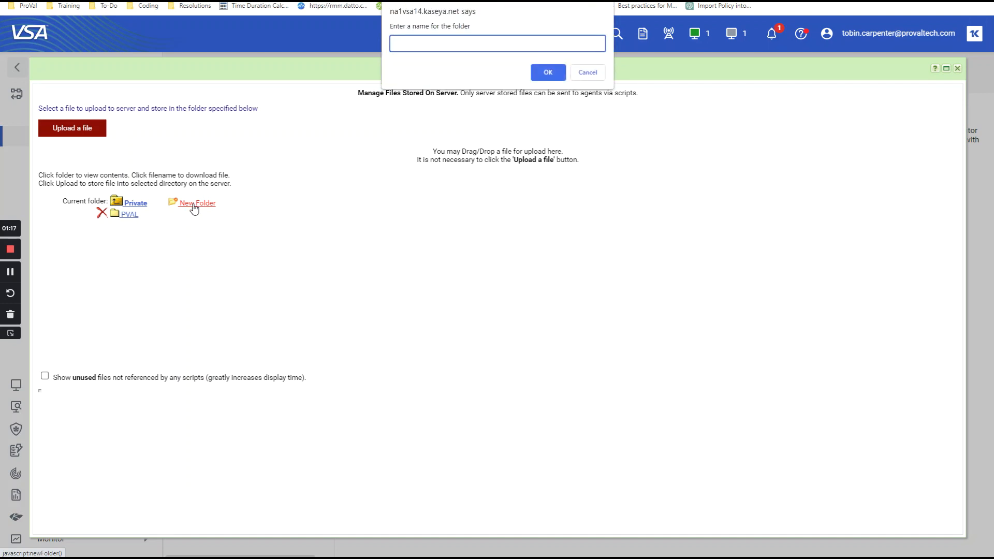
{"action": "type", "text": "Distribute"}
{"action": "left_click", "coordinate": [547, 73]}
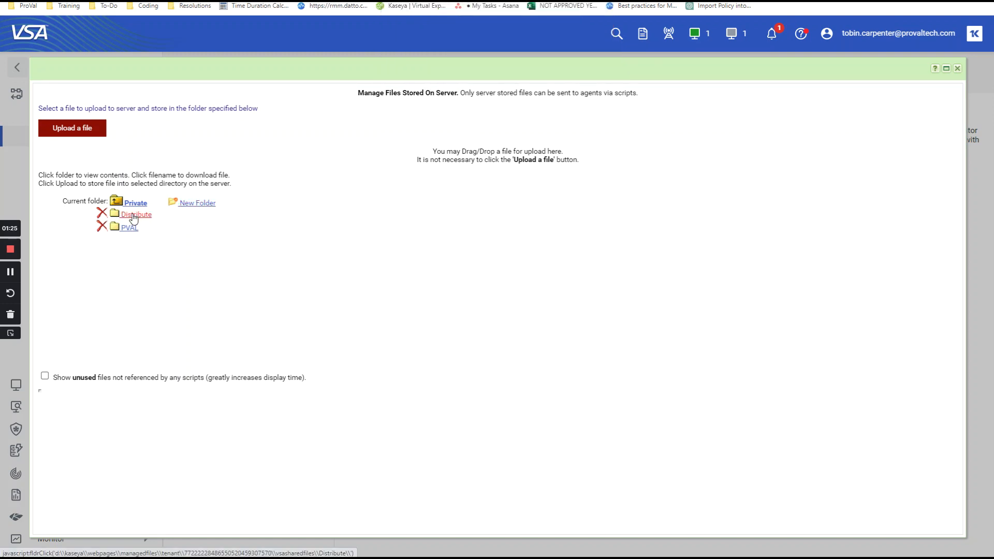
- Upload Toolkit.zip from the Desktop into the shared Distribute folder and close the file manager
{"action": "left_click", "coordinate": [133, 216]}
{"action": "left_click", "coordinate": [72, 129]}
{"action": "left_click", "coordinate": [123, 57]}
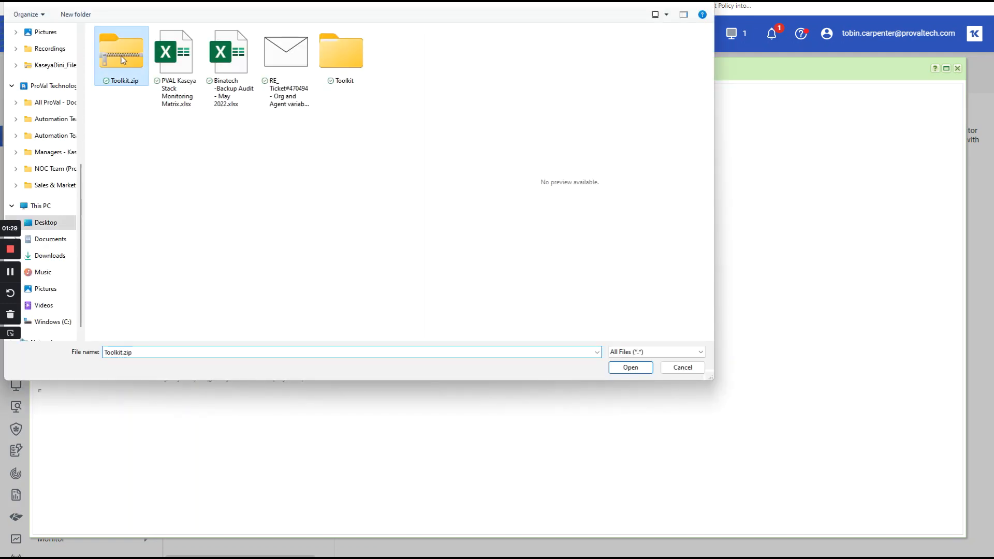
{"action": "left_click", "coordinate": [632, 368]}
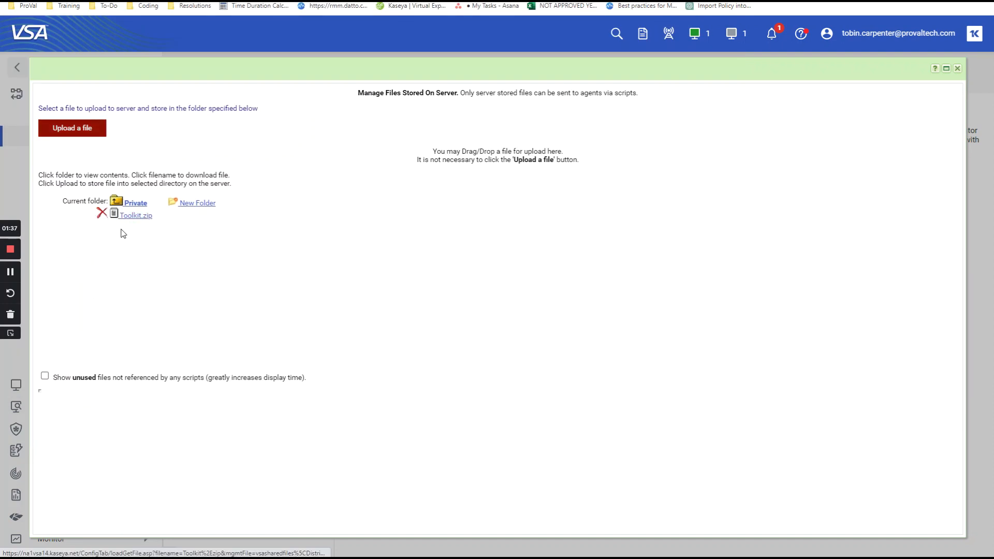
{"action": "left_click", "coordinate": [958, 69]}
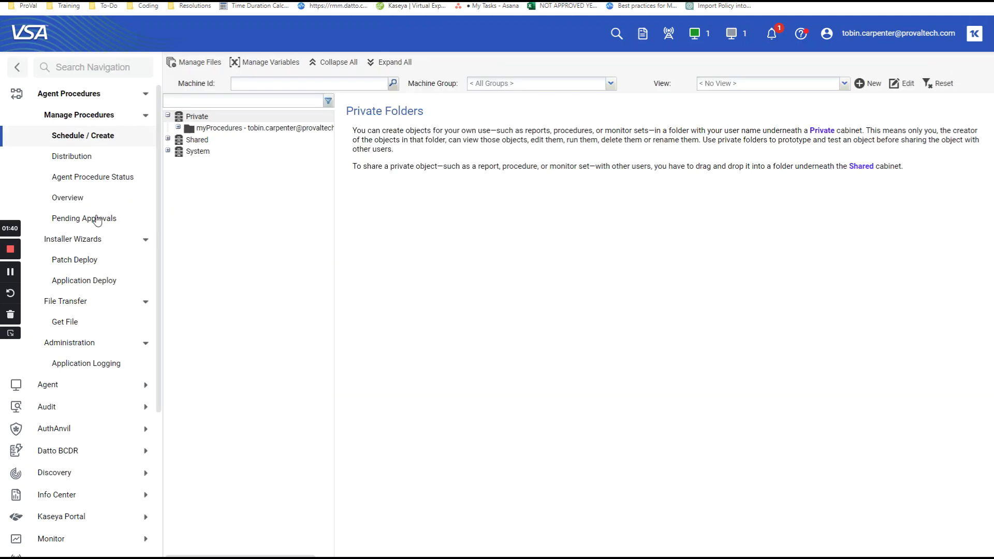
- Return to the Policy Management policies and open the Test policy inside the Test folder
{"action": "left_click", "coordinate": [83, 96]}
{"action": "left_click", "coordinate": [84, 337]}
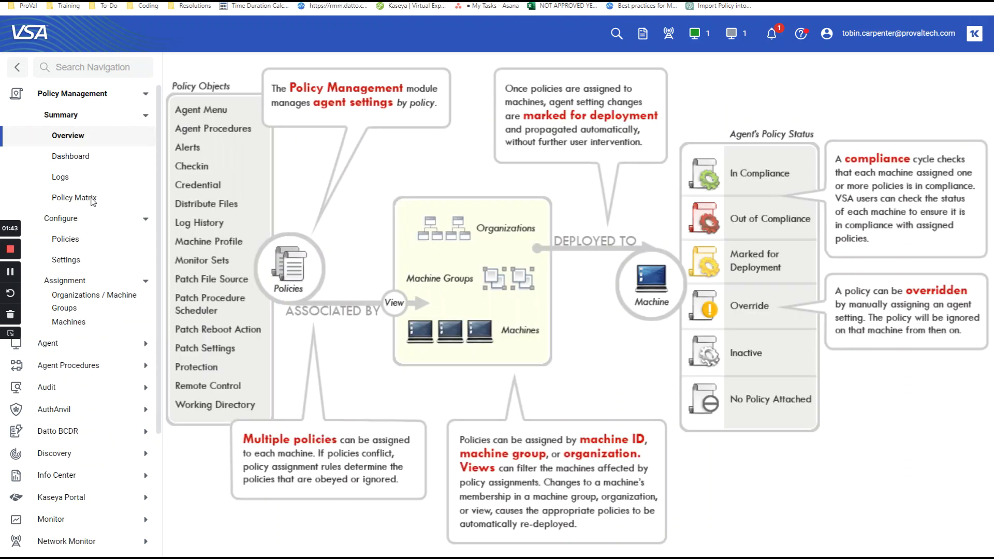
{"action": "left_click", "coordinate": [70, 243]}
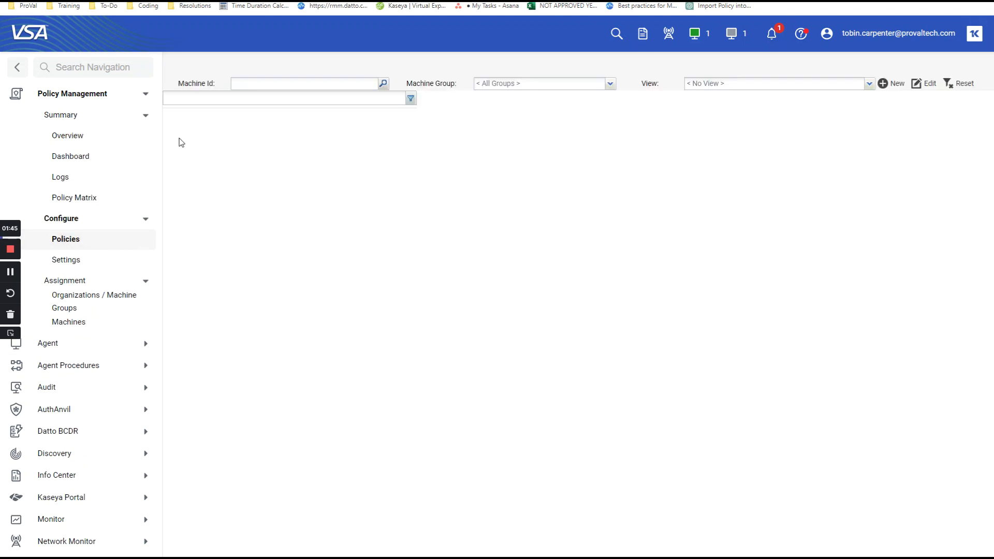
{"action": "left_click", "coordinate": [178, 125]}
{"action": "left_click", "coordinate": [212, 137]}
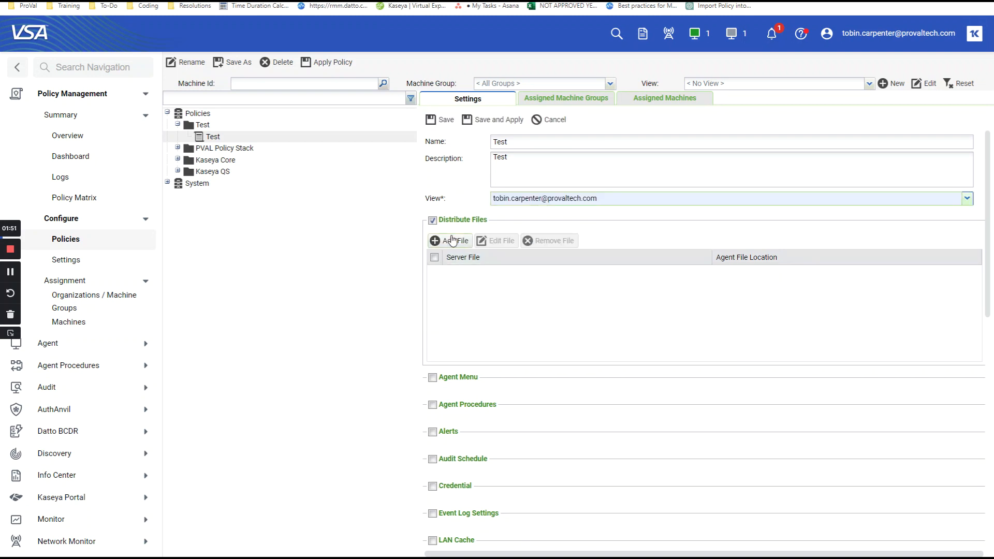
- Add Distribute\Toolkit.zip to the policy's distributed files, stored on the remote machine as c:\kdf\toolkit.zip
{"action": "left_click", "coordinate": [454, 241]}
{"action": "left_click", "coordinate": [682, 195]}
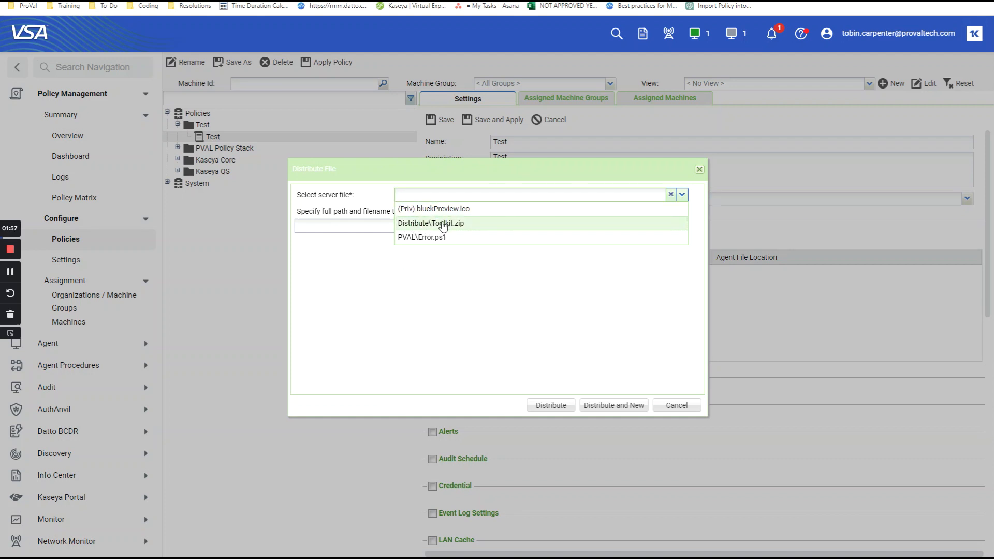
{"action": "left_click", "coordinate": [443, 224]}
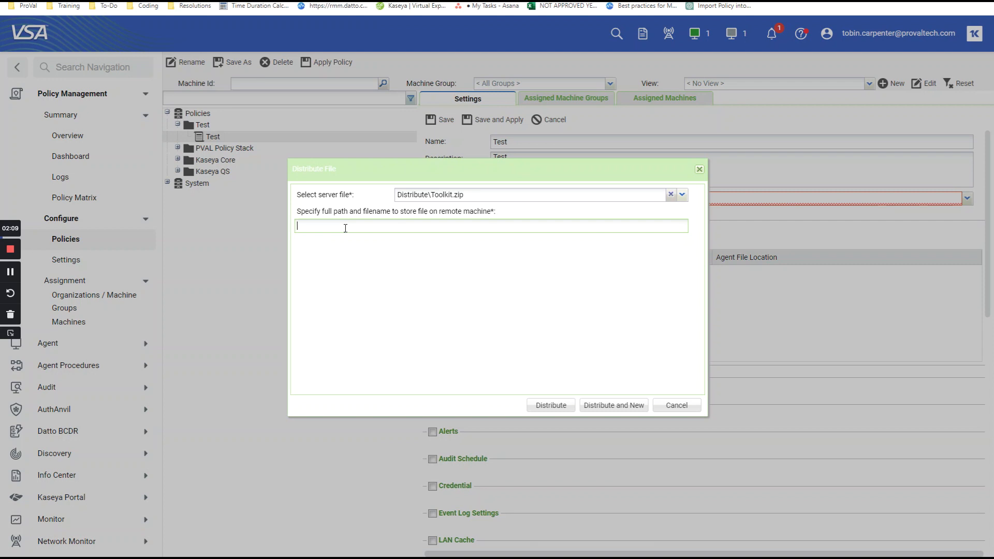
{"action": "type", "text": "c:\\kdf\\toolkit.zi"}
{"action": "left_click", "coordinate": [542, 408]}
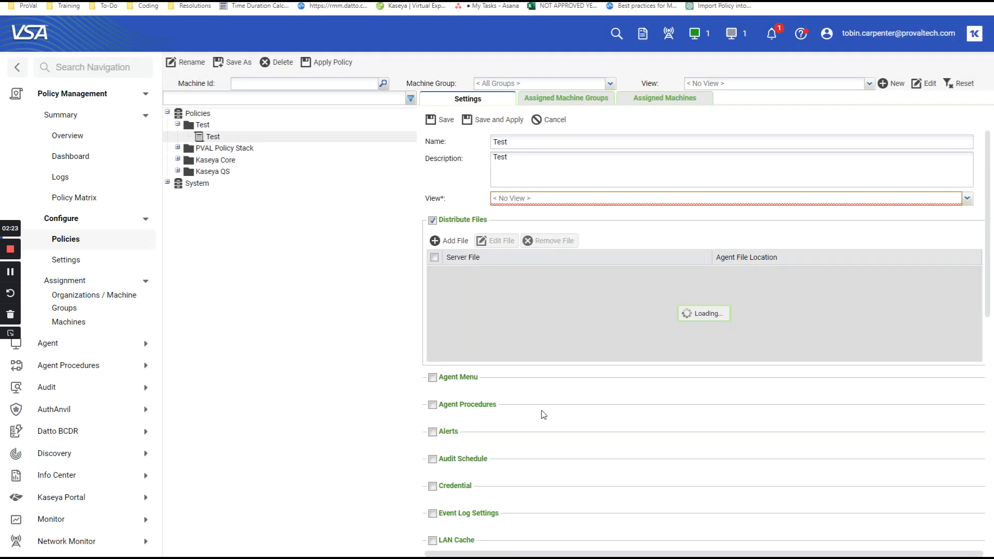
- Set the Test policy's view to cPVAL - DF, then save the policy and apply the changes immediately
{"action": "left_click", "coordinate": [967, 198]}
{"action": "left_click", "coordinate": [521, 214]}
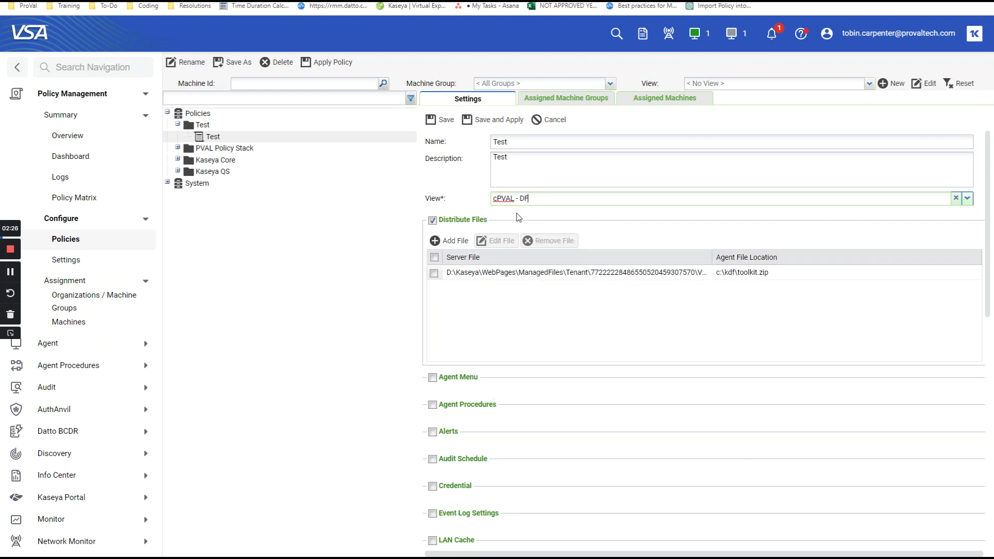
{"action": "left_click", "coordinate": [481, 120]}
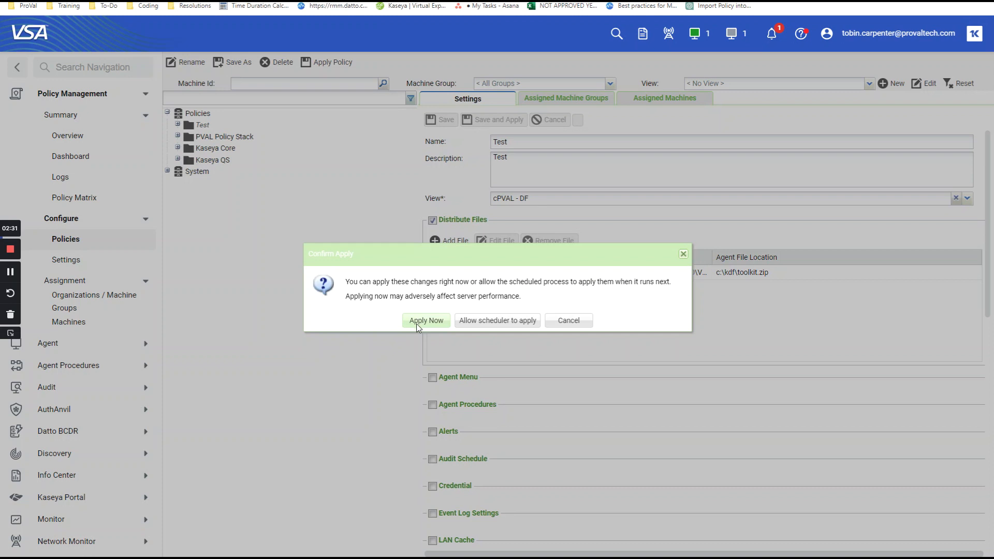
{"action": "left_click", "coordinate": [419, 324]}
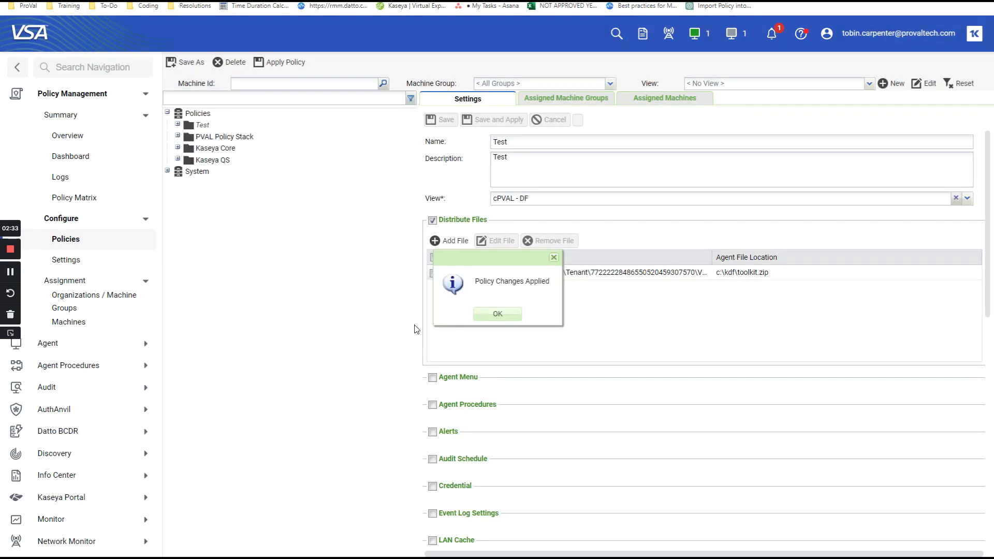
{"action": "left_click", "coordinate": [497, 315]}
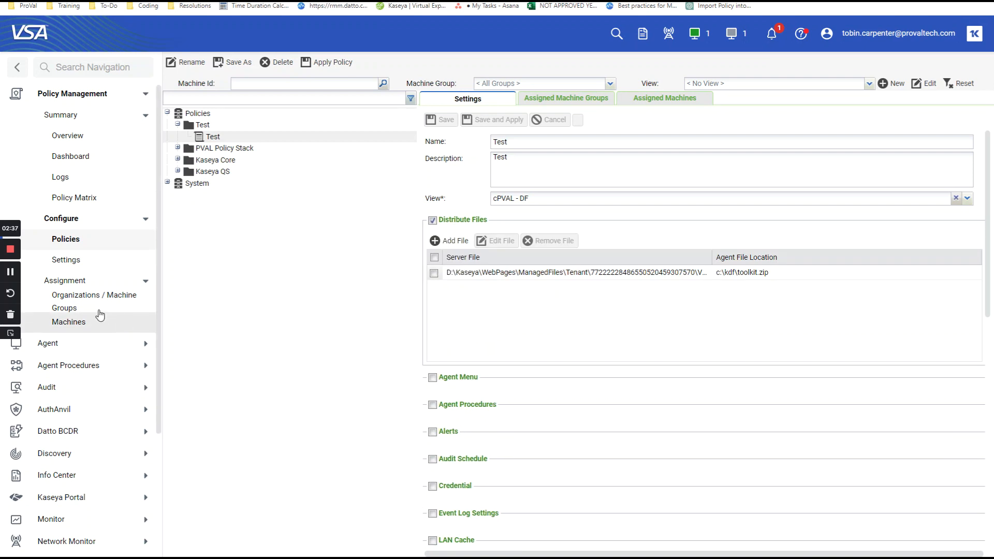
- Check the policy assignments of only the prlptus-16.pvc.orlando.workstations machine
{"action": "left_click", "coordinate": [69, 323]}
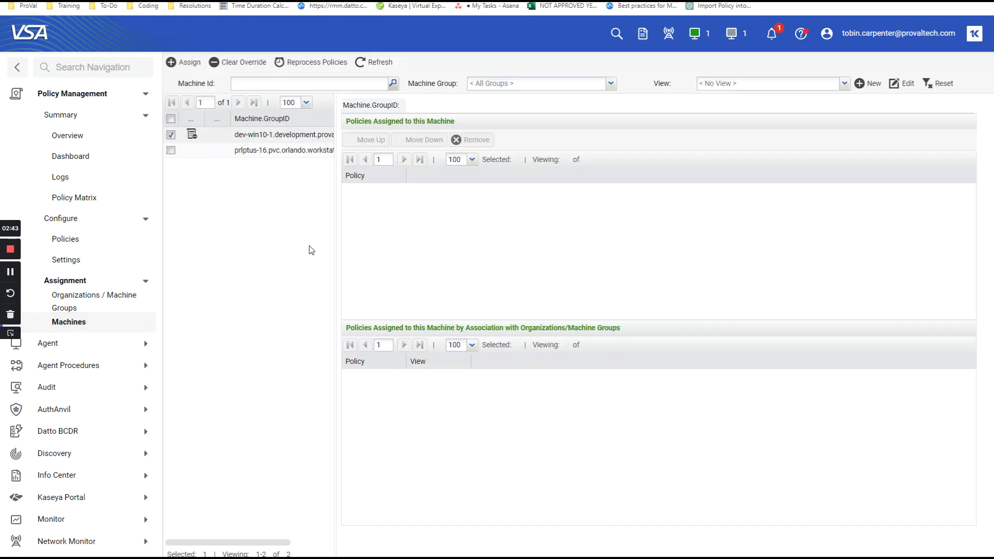
{"action": "left_click", "coordinate": [170, 152]}
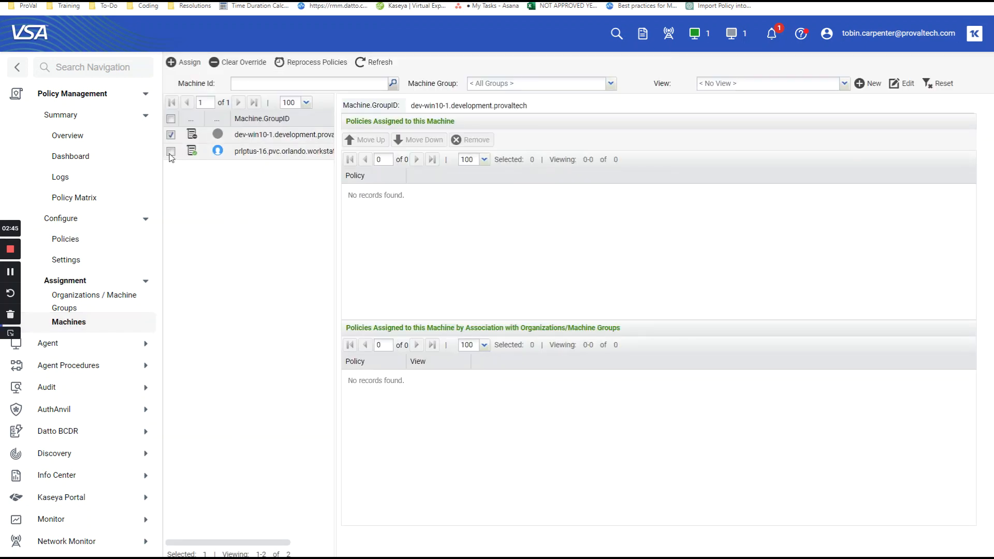
{"action": "left_click", "coordinate": [171, 135]}
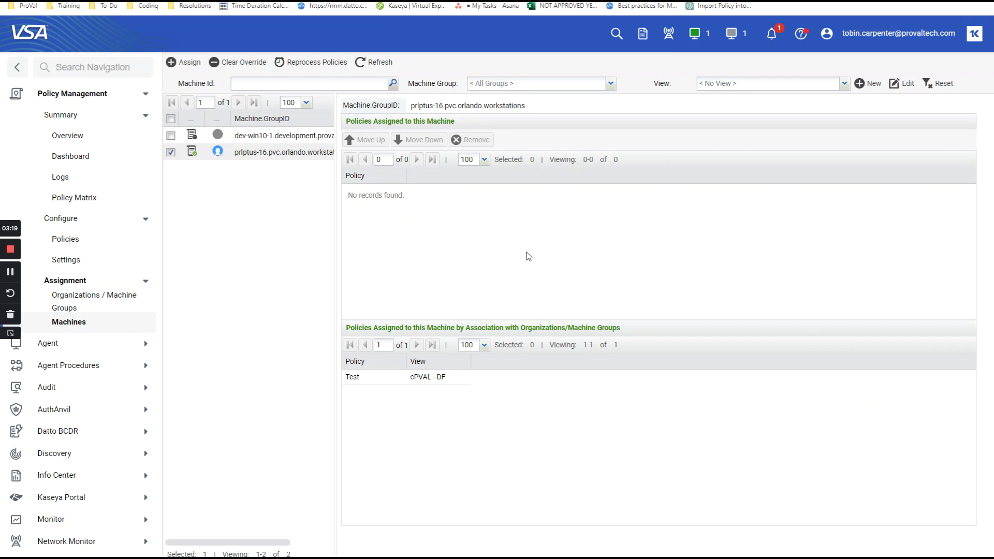
- Switch to the File Explorer window, refresh the C: drive and inspect the contents of the kdf folder
{"action": "mouse_move", "coordinate": [525, 558]}
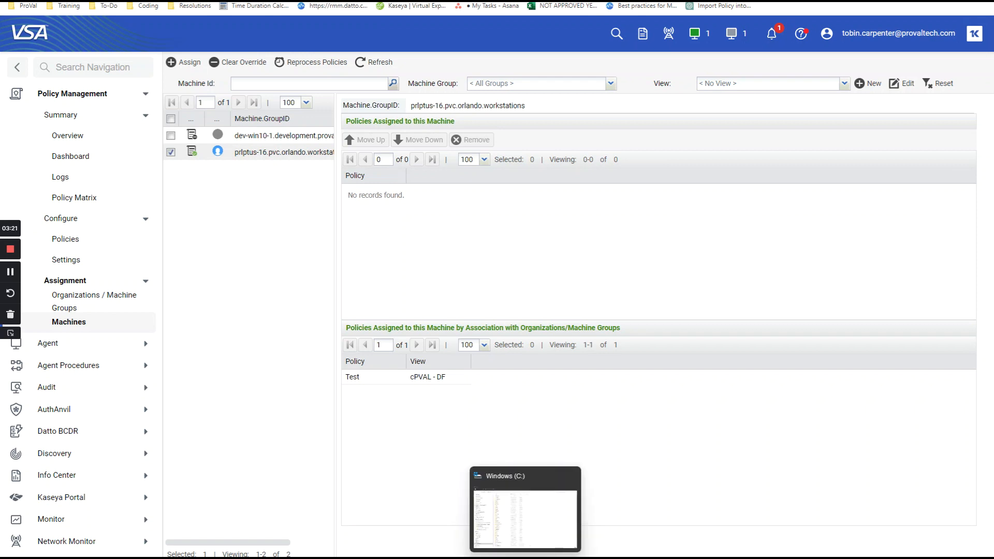
{"action": "left_click", "coordinate": [512, 539]}
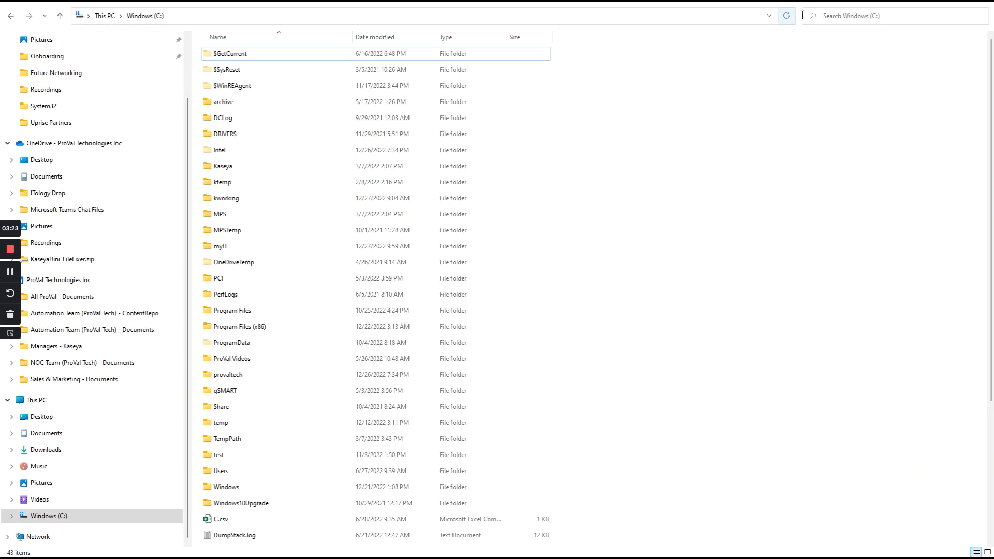
{"action": "left_click", "coordinate": [786, 17]}
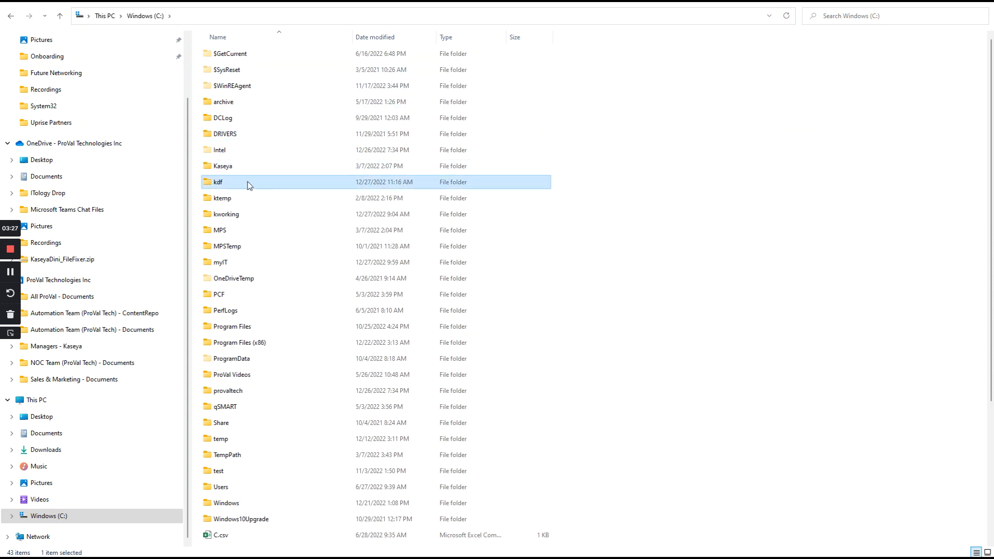
{"action": "double_click", "coordinate": [294, 181]}
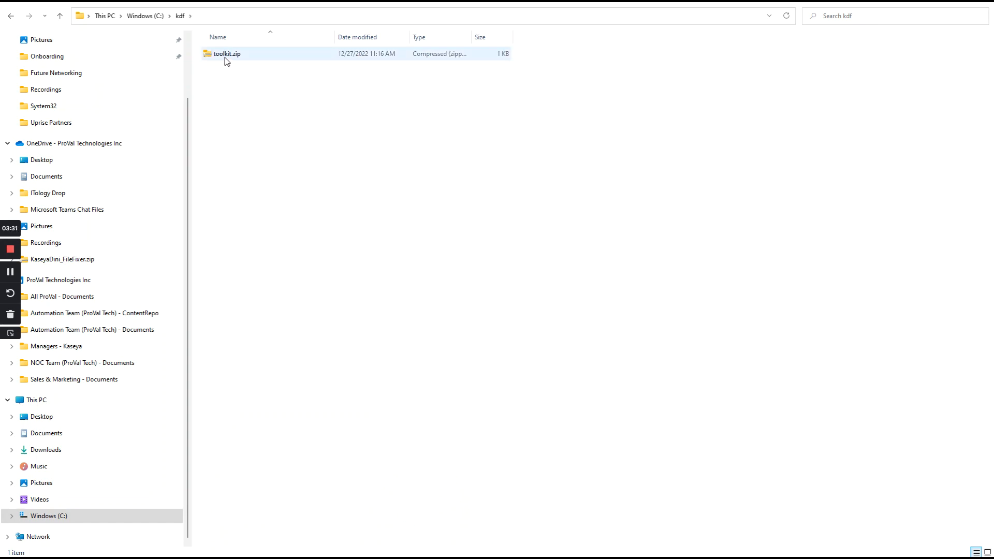